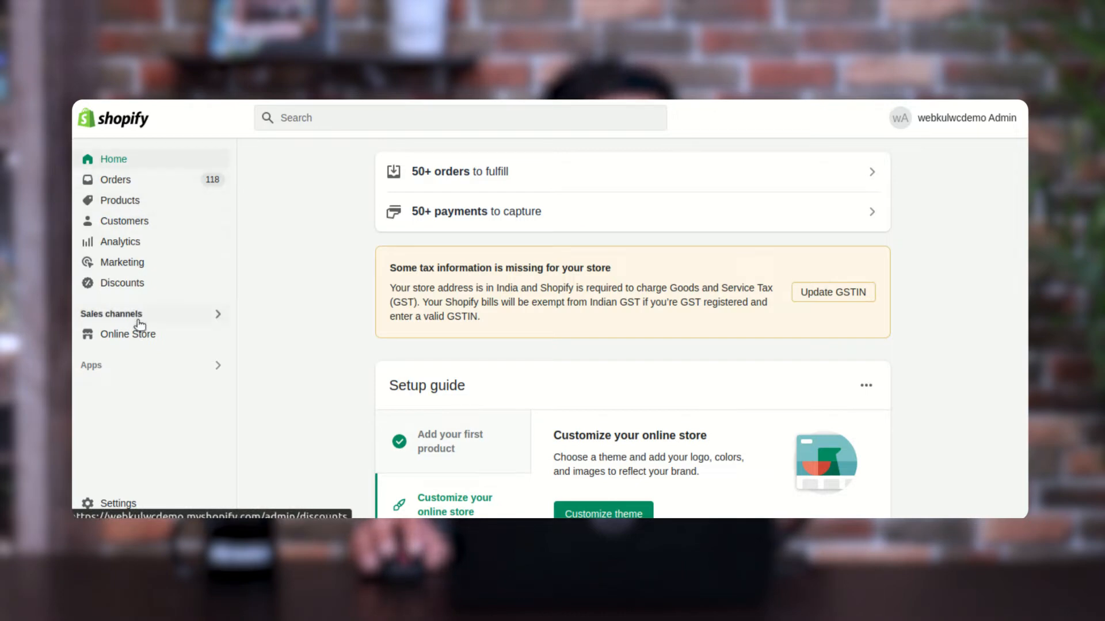
# Open the app development page for the store from the app and sales channel settings
pyautogui.click(156, 369)
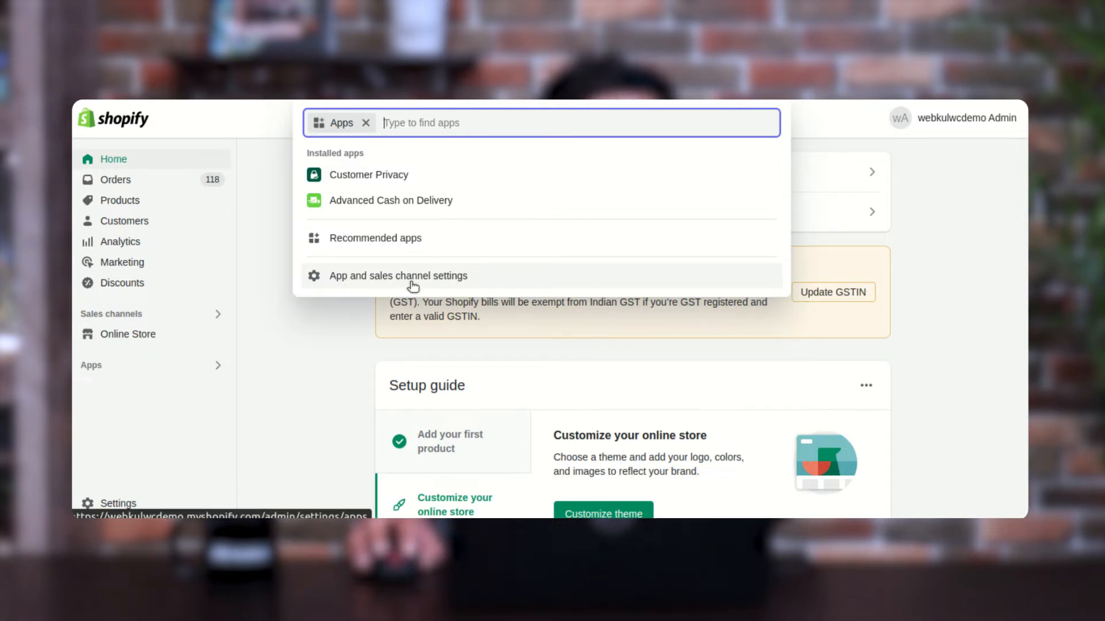
pyautogui.click(443, 278)
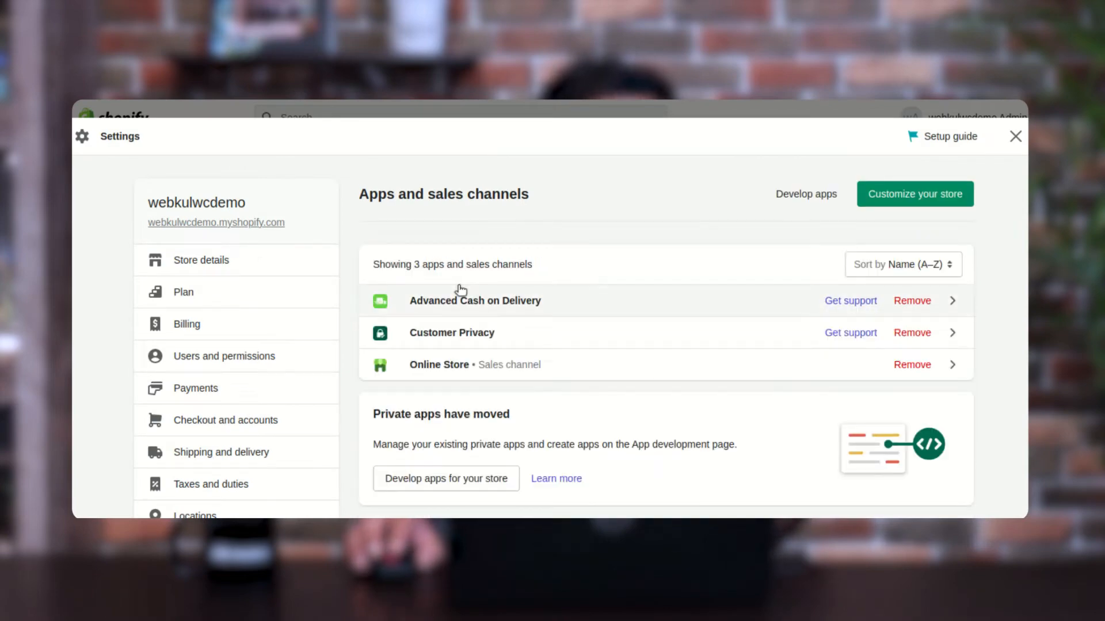
pyautogui.scroll(-1, 469, 296)
pyautogui.scroll(-1, 476, 295)
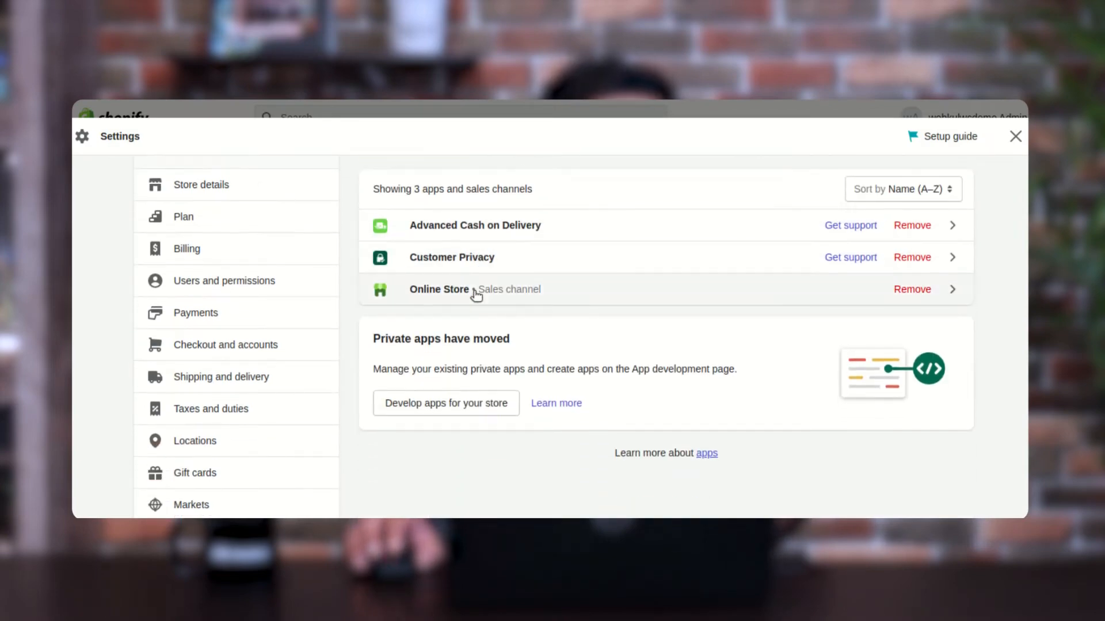
pyautogui.scroll(1, 476, 295)
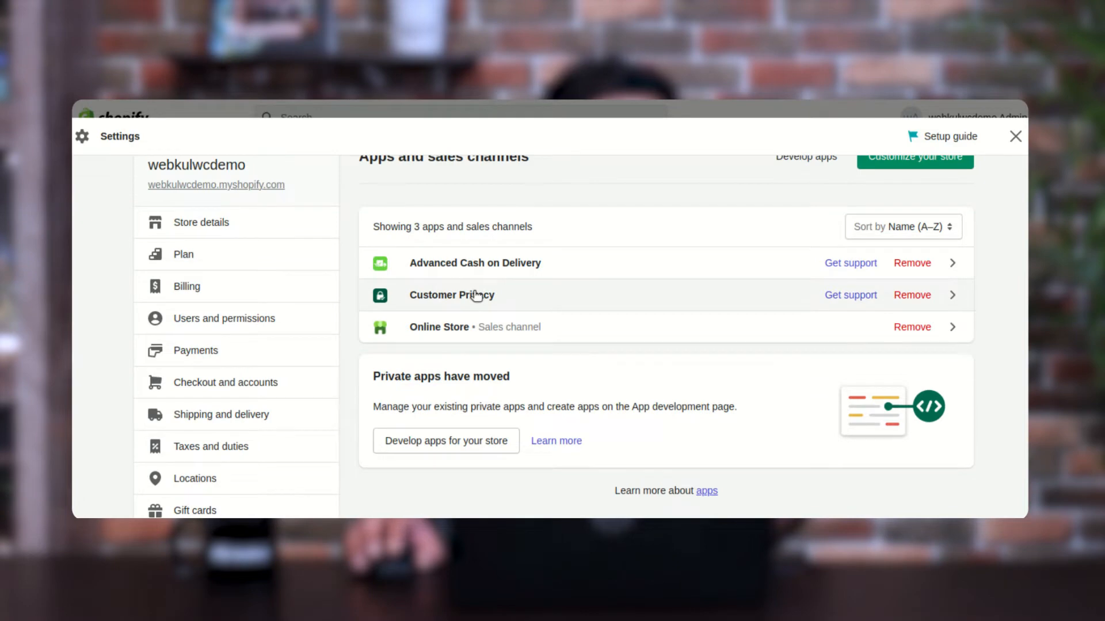
pyautogui.scroll(-1, 476, 295)
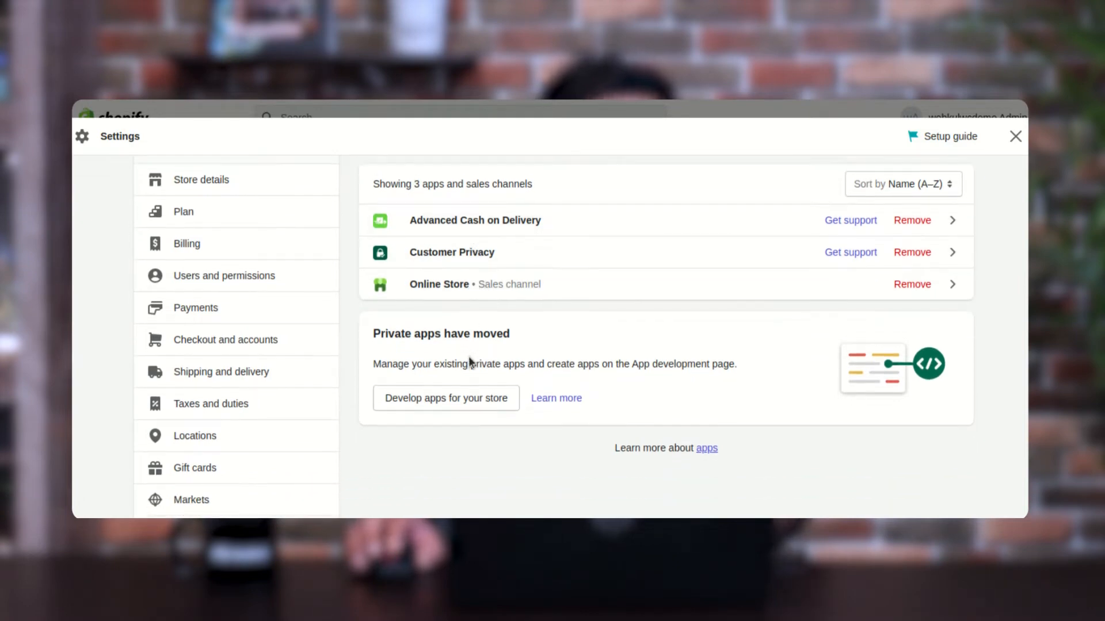
pyautogui.scroll(-1, 470, 359)
pyautogui.moveTo(379, 301); pyautogui.dragTo(512, 303)
pyautogui.click(512, 311)
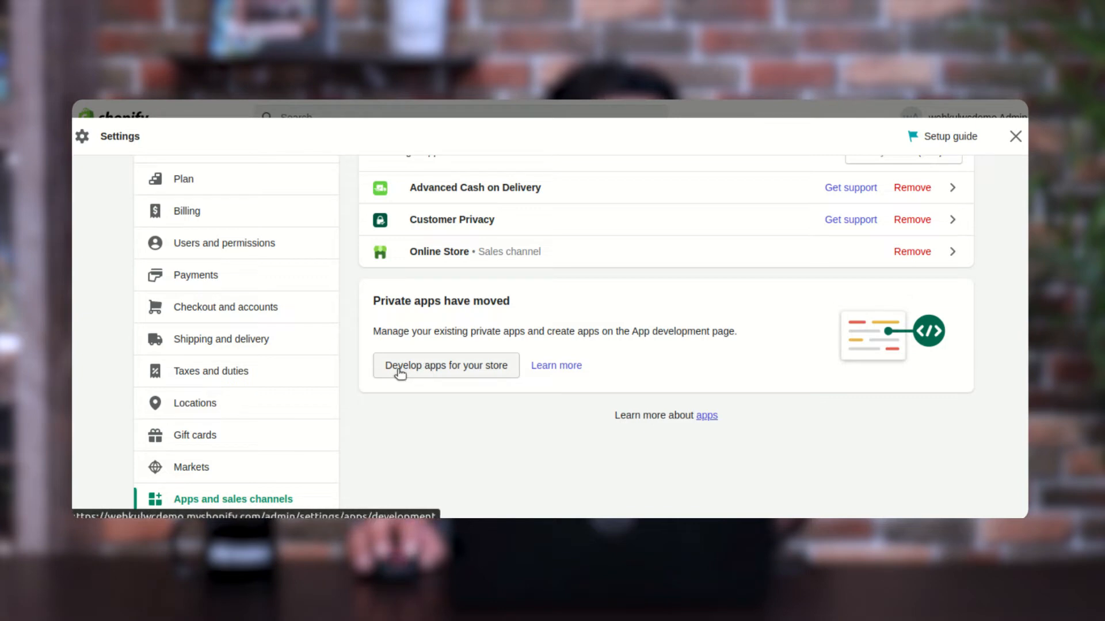
pyautogui.click(474, 373)
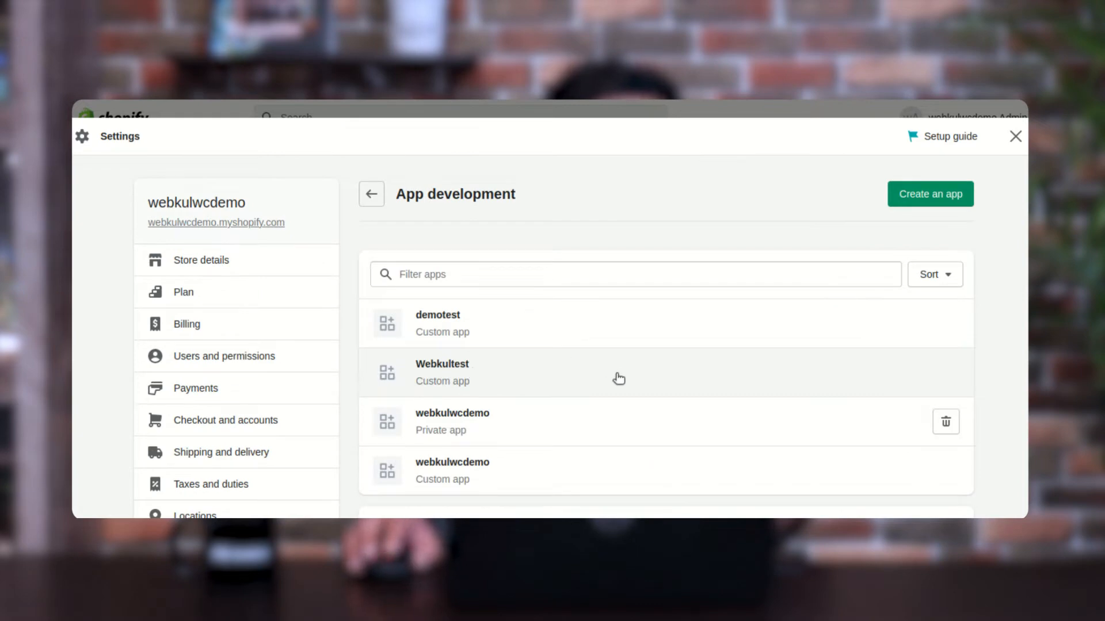
# Create a custom app named "Test Shopify App", keeping the preselected app developer
pyautogui.scroll(-2, 618, 377)
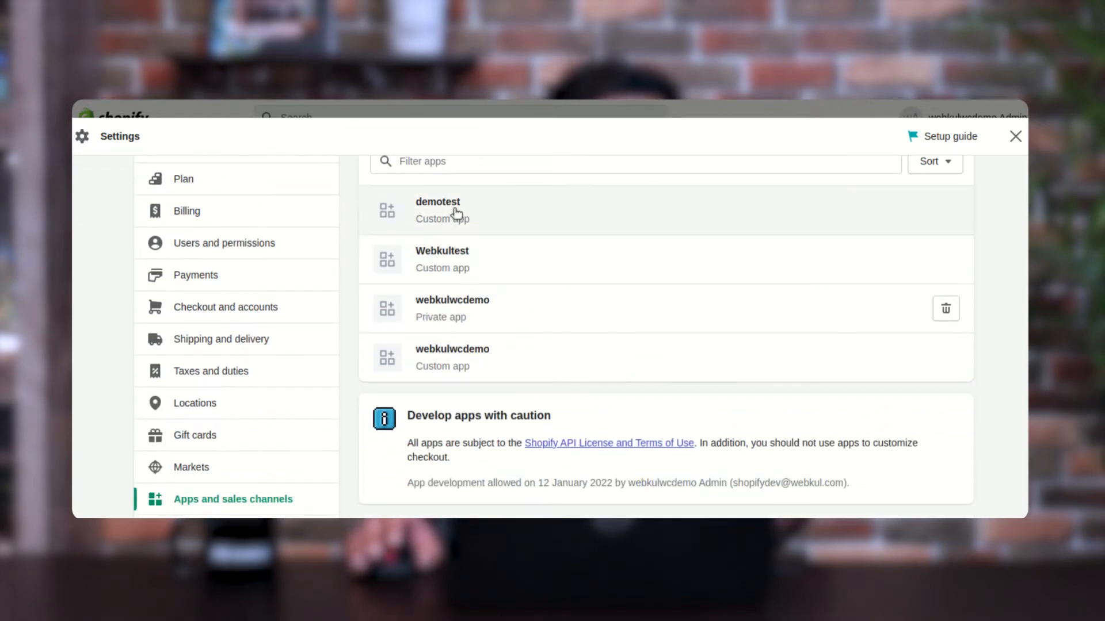
pyautogui.scroll(2, 466, 269)
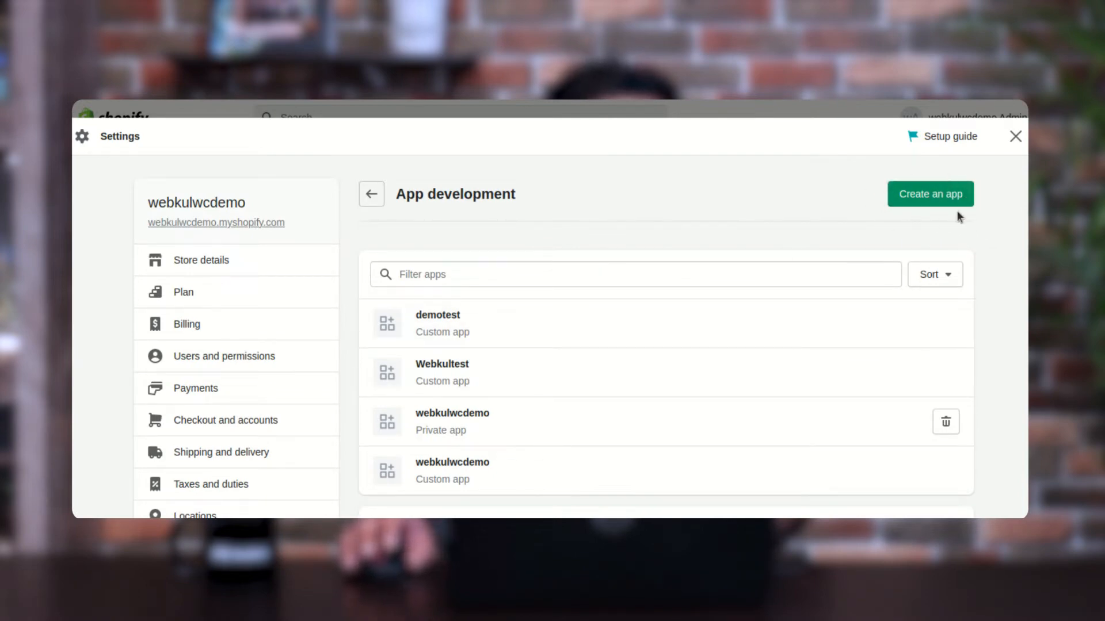
pyautogui.click(922, 196)
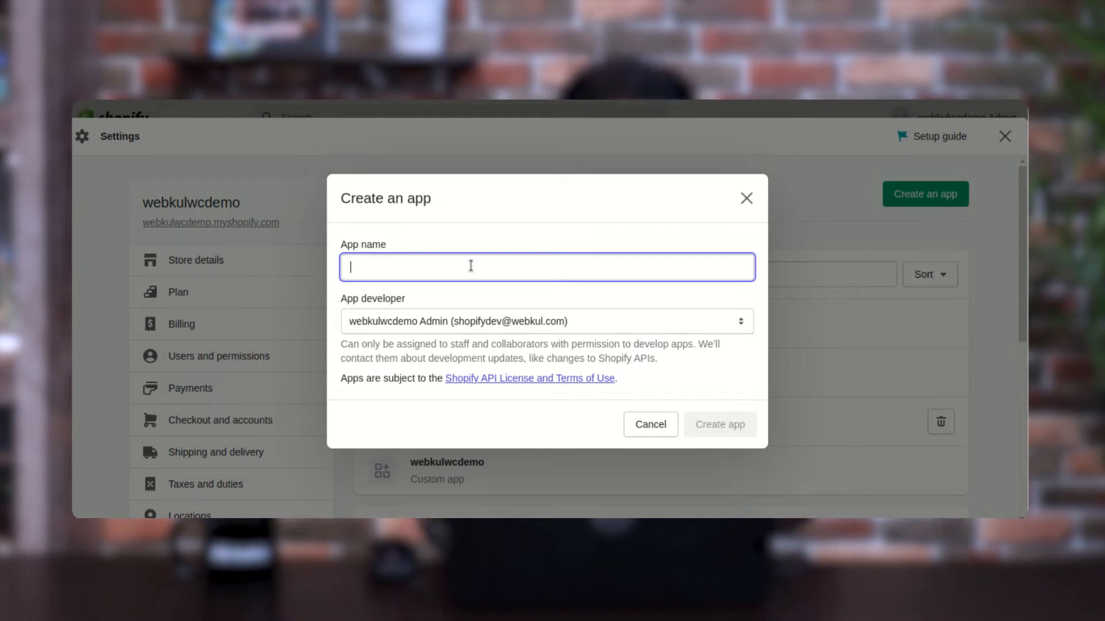
pyautogui.write('Test Shopify App')
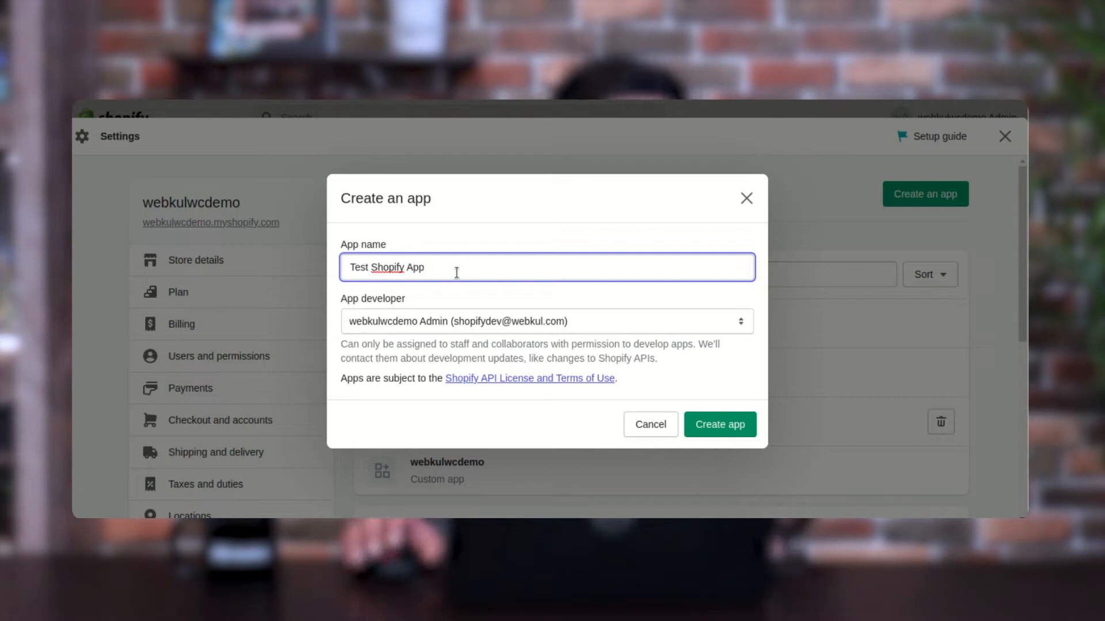
pyautogui.click(714, 430)
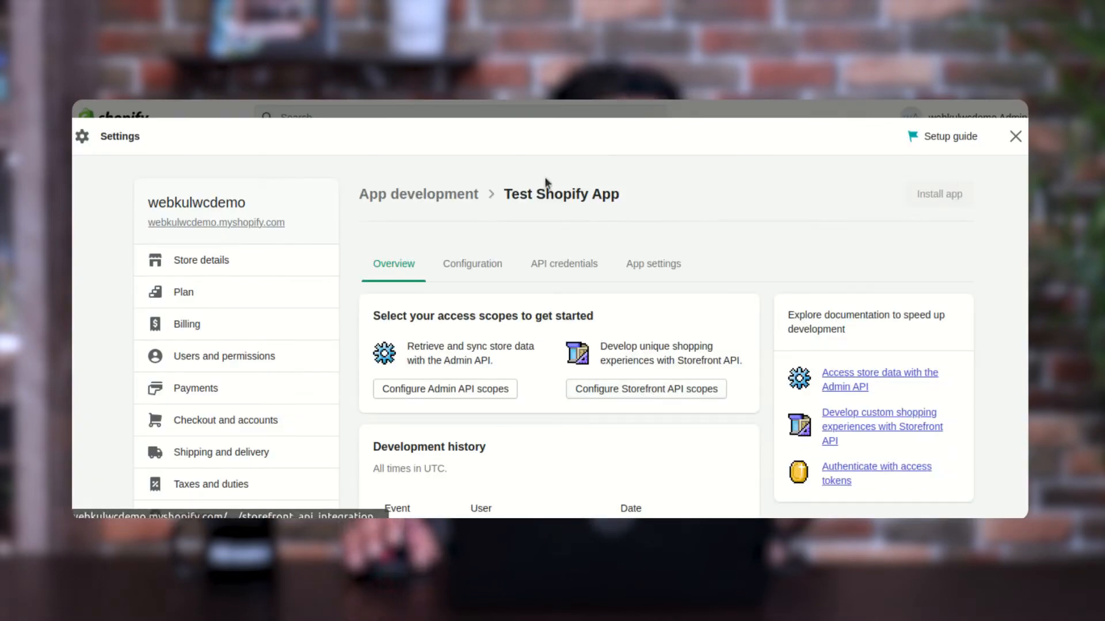
# Open the Admin API integration configuration of Test Shopify App
pyautogui.moveTo(509, 194); pyautogui.dragTo(620, 192)
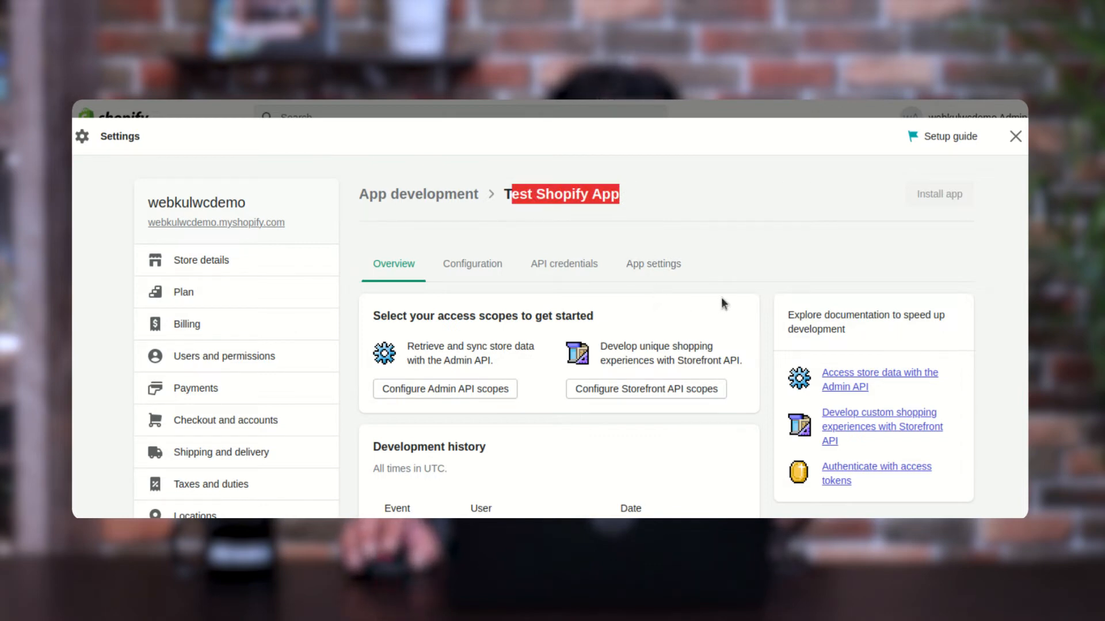
pyautogui.scroll(-2, 724, 304)
pyautogui.scroll(2, 713, 305)
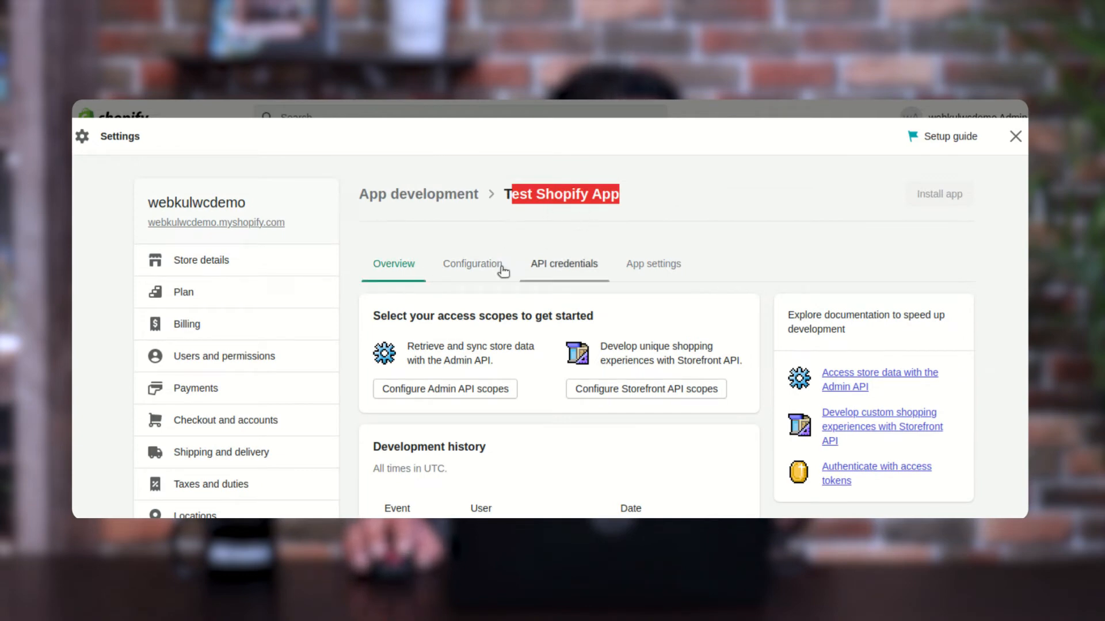
pyautogui.click(483, 265)
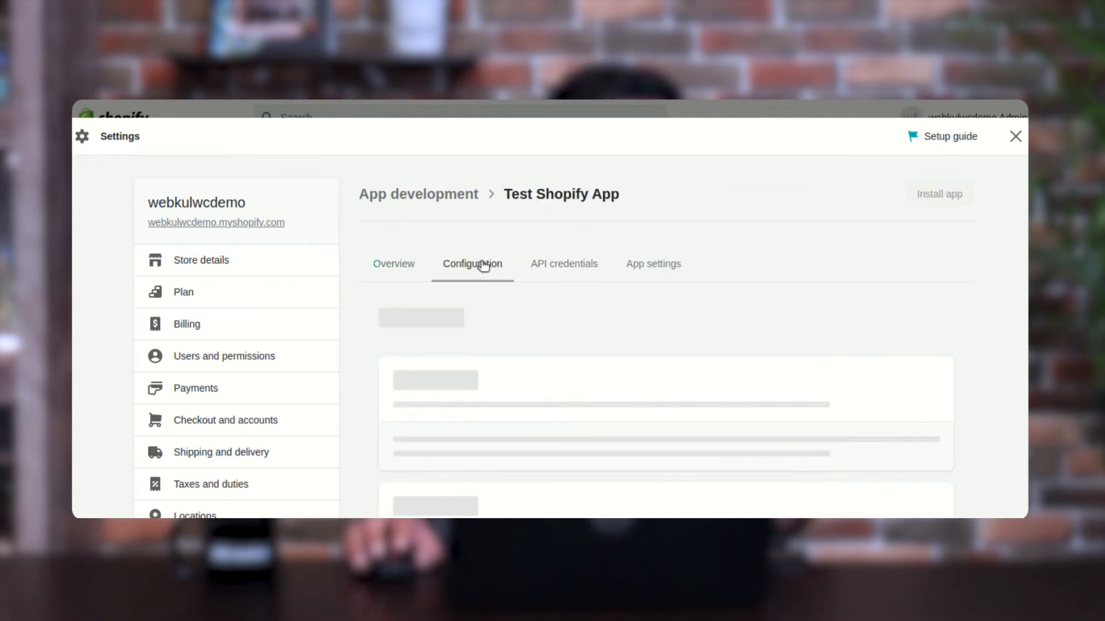
pyautogui.scroll(-2, 488, 298)
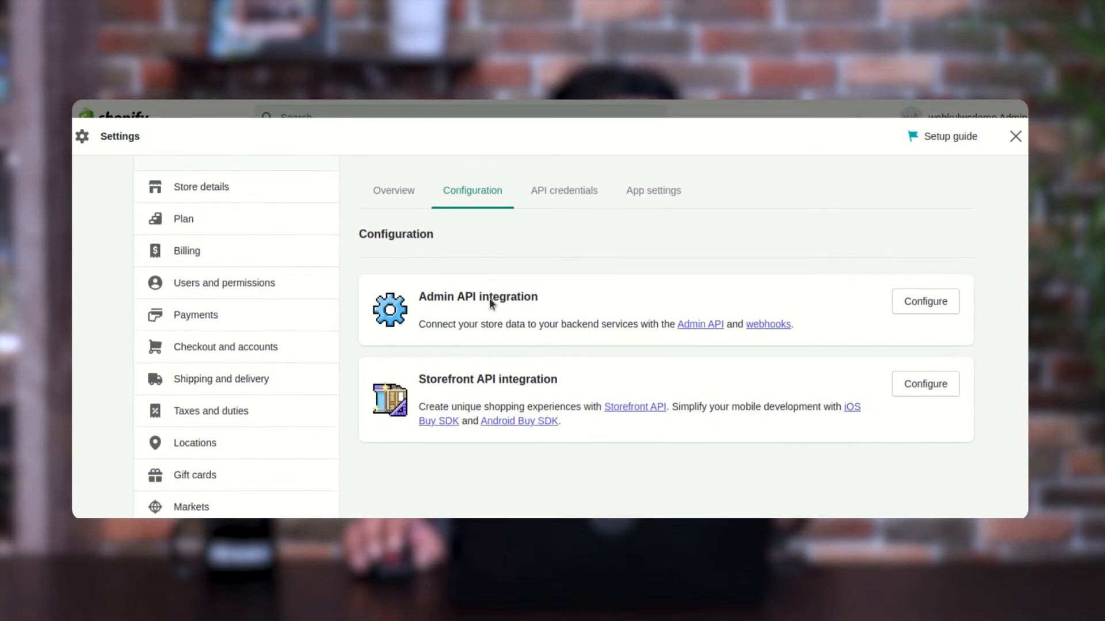
pyautogui.moveTo(430, 296); pyautogui.dragTo(527, 290)
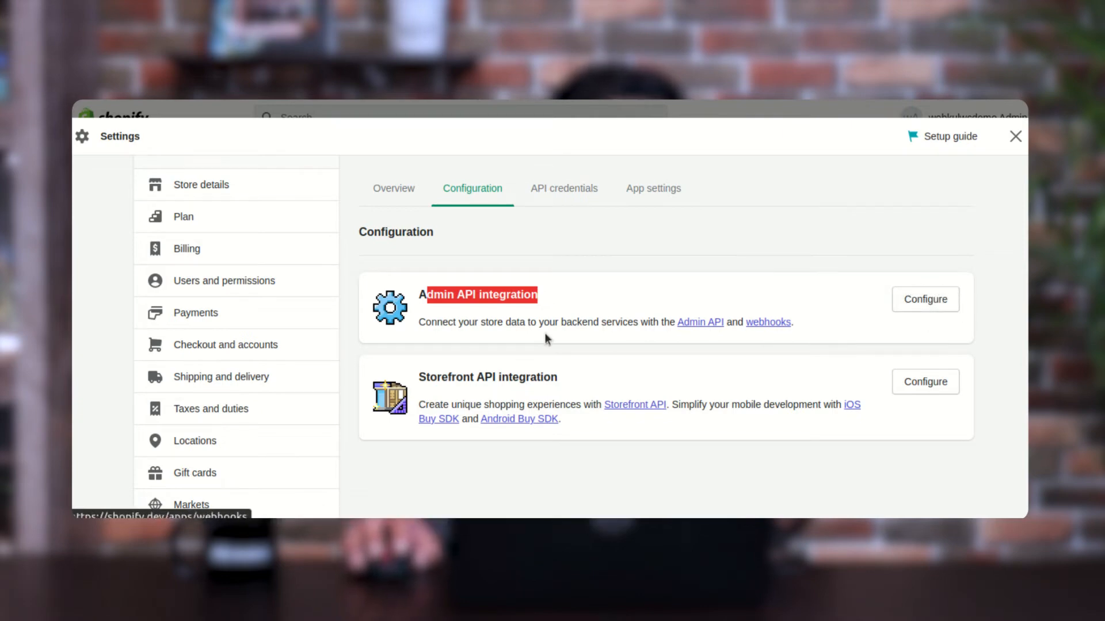
pyautogui.click(921, 300)
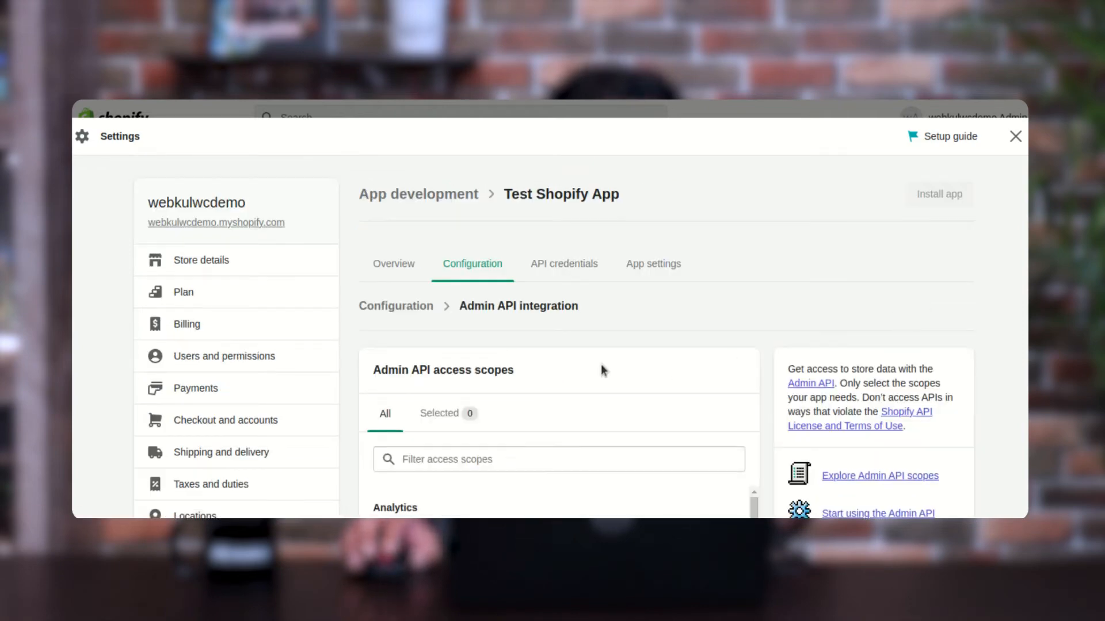
# Enable the Admin API scopes read_analytics and read_customer_events, plus write and read access for assigned_fulfillment_orders and content_entries
pyautogui.scroll(-2, 602, 363)
pyautogui.scroll(-1, 602, 361)
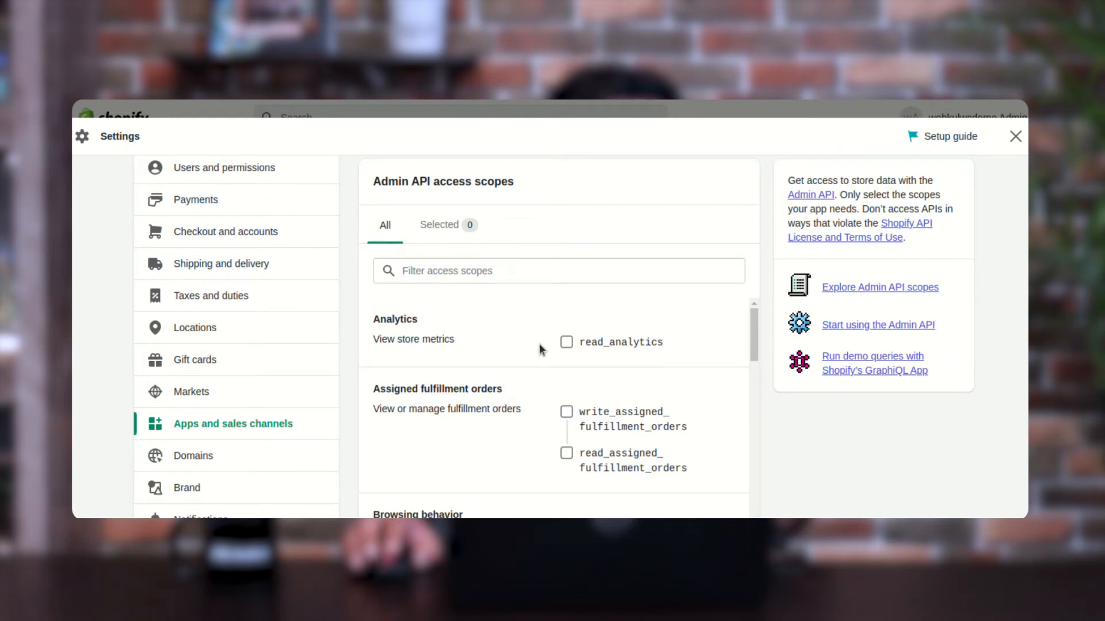
pyautogui.scroll(-1, 541, 349)
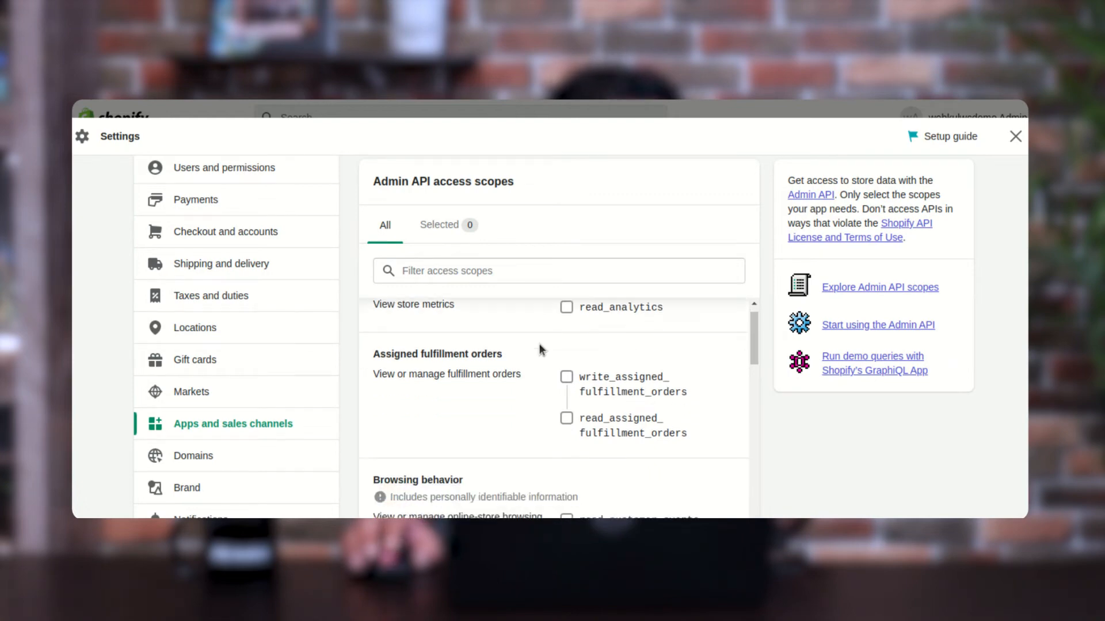
pyautogui.click(566, 304)
pyautogui.click(567, 380)
pyautogui.click(567, 415)
pyautogui.click(566, 415)
pyautogui.click(567, 415)
pyautogui.click(567, 374)
pyautogui.scroll(-3, 573, 399)
pyautogui.click(569, 400)
pyautogui.scroll(-2, 576, 450)
pyautogui.click(567, 422)
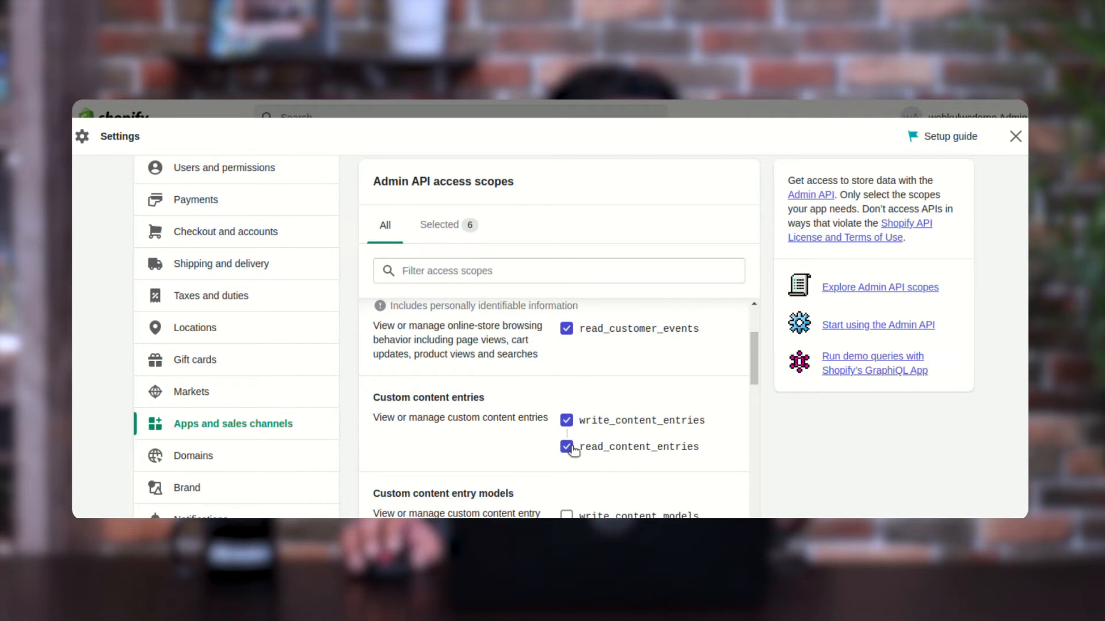
# Review the selected Admin API access scopes and save the configuration
pyautogui.scroll(-2, 569, 443)
pyautogui.scroll(5, 572, 432)
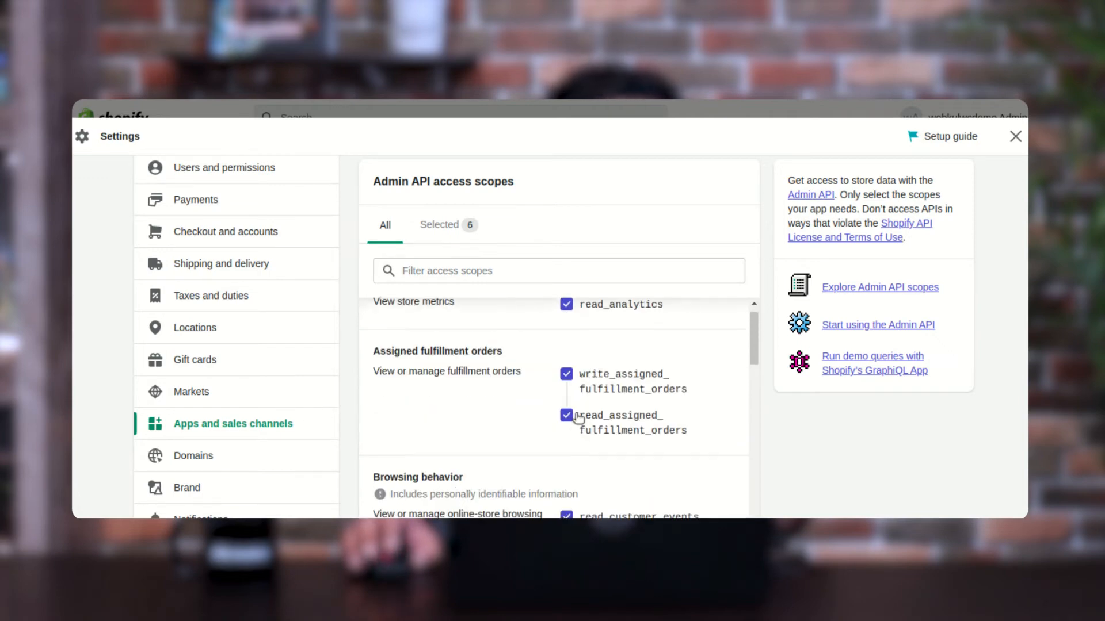
pyautogui.scroll(1, 575, 419)
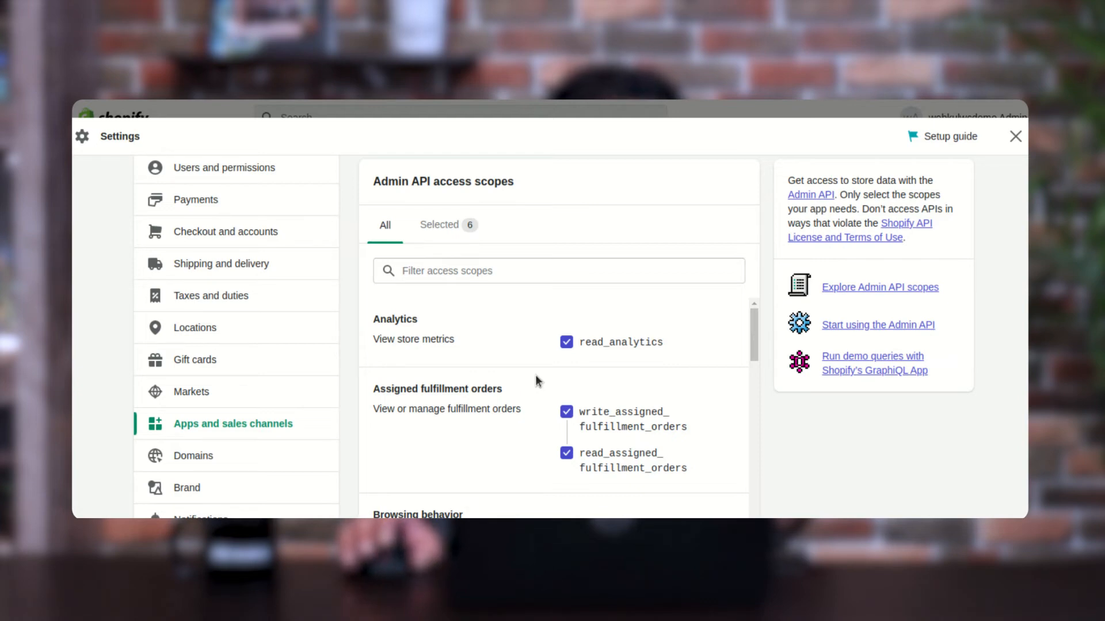
pyautogui.scroll(2, 535, 380)
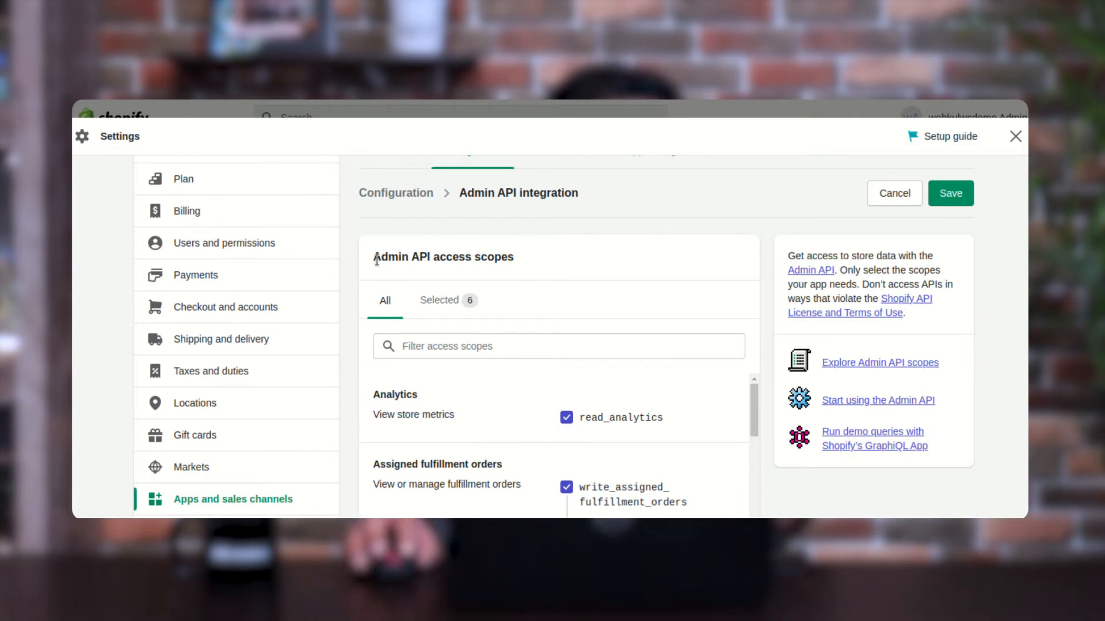
pyautogui.moveTo(513, 258); pyautogui.dragTo(382, 259)
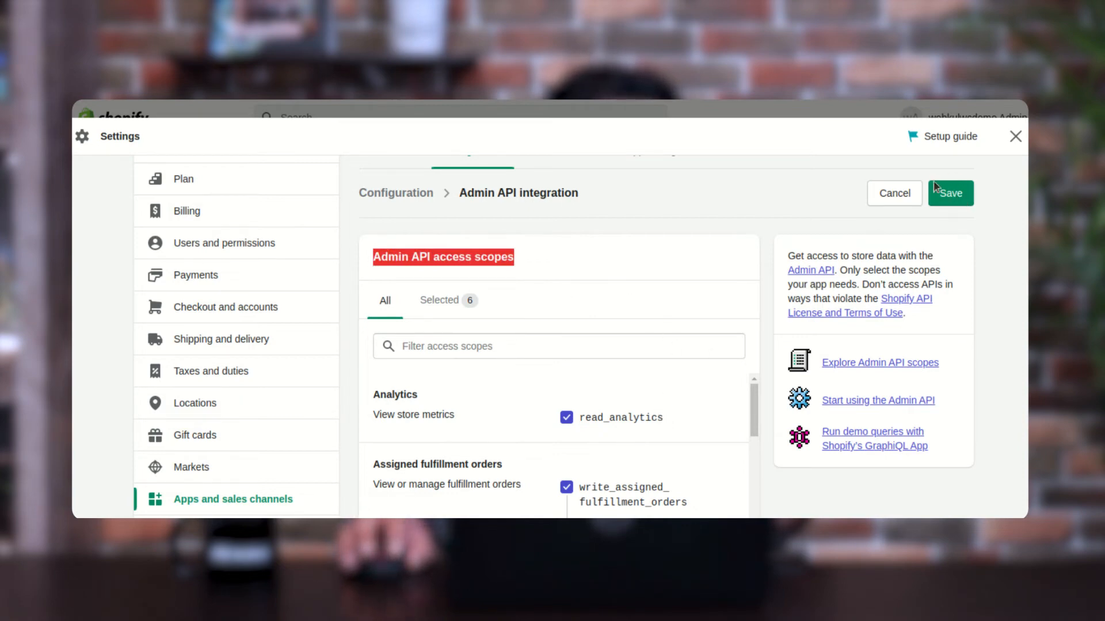
pyautogui.click(949, 196)
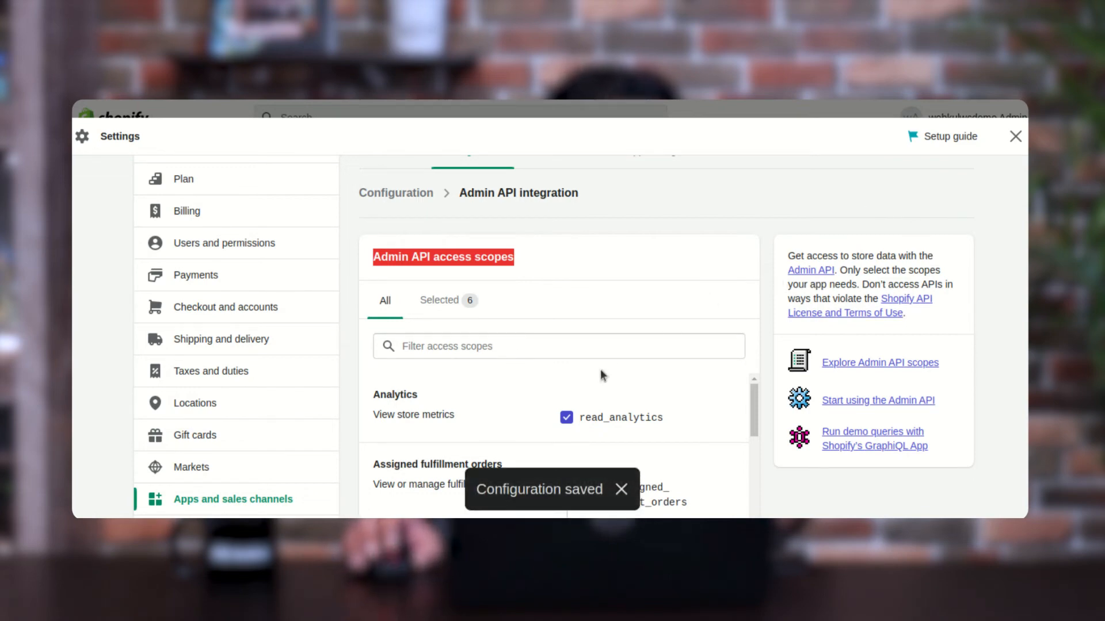
# Check the app's API credentials page and install Test Shopify App on the store
pyautogui.scroll(3, 602, 368)
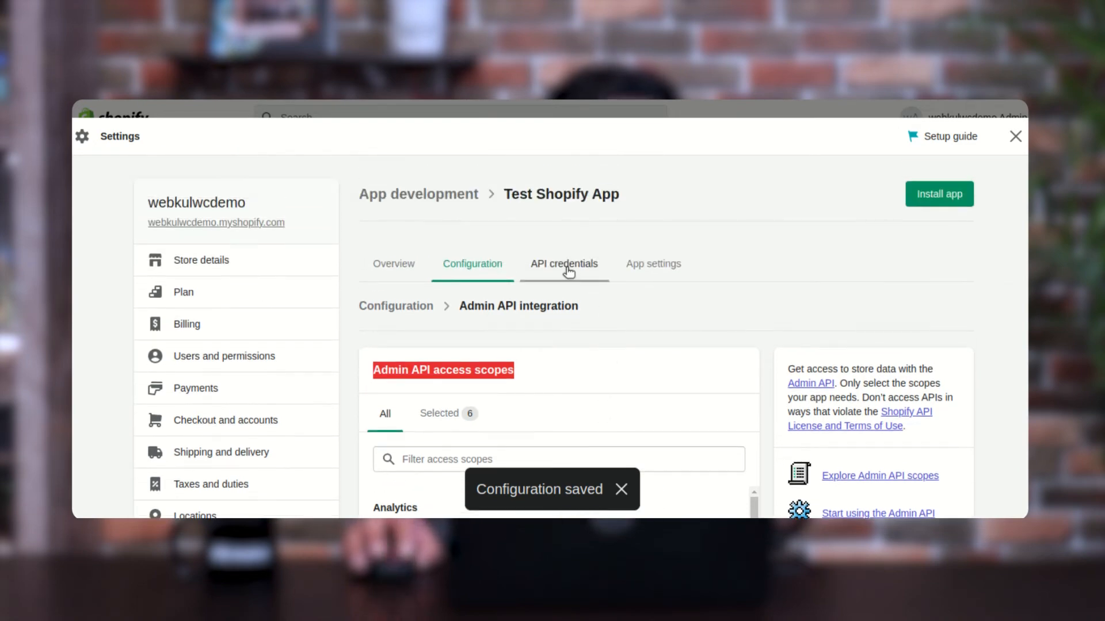
pyautogui.click(569, 270)
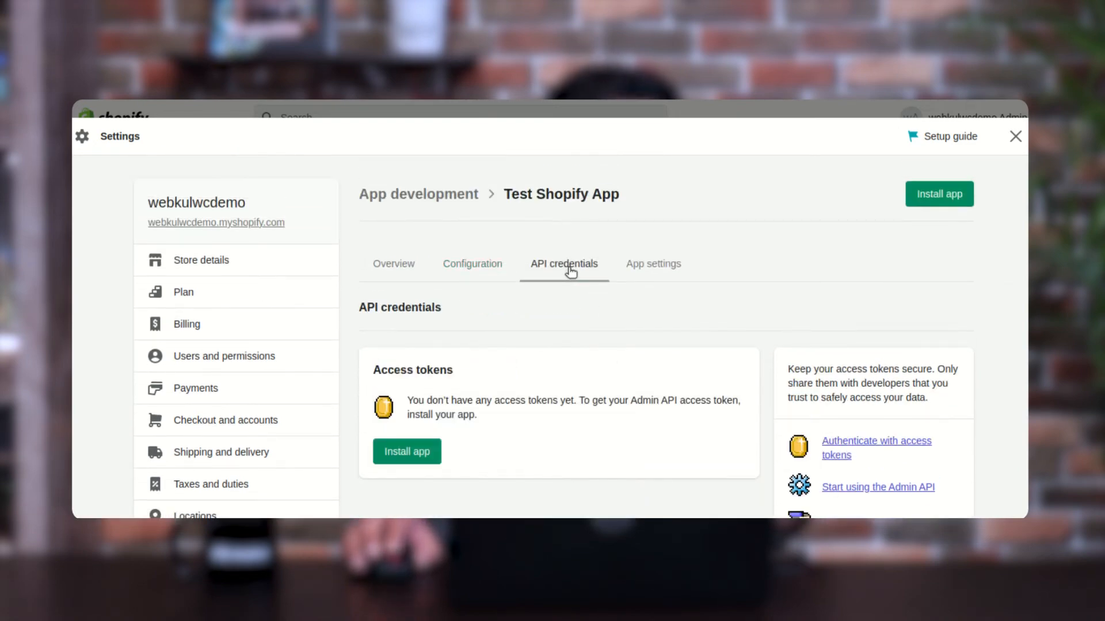
pyautogui.scroll(-2, 552, 299)
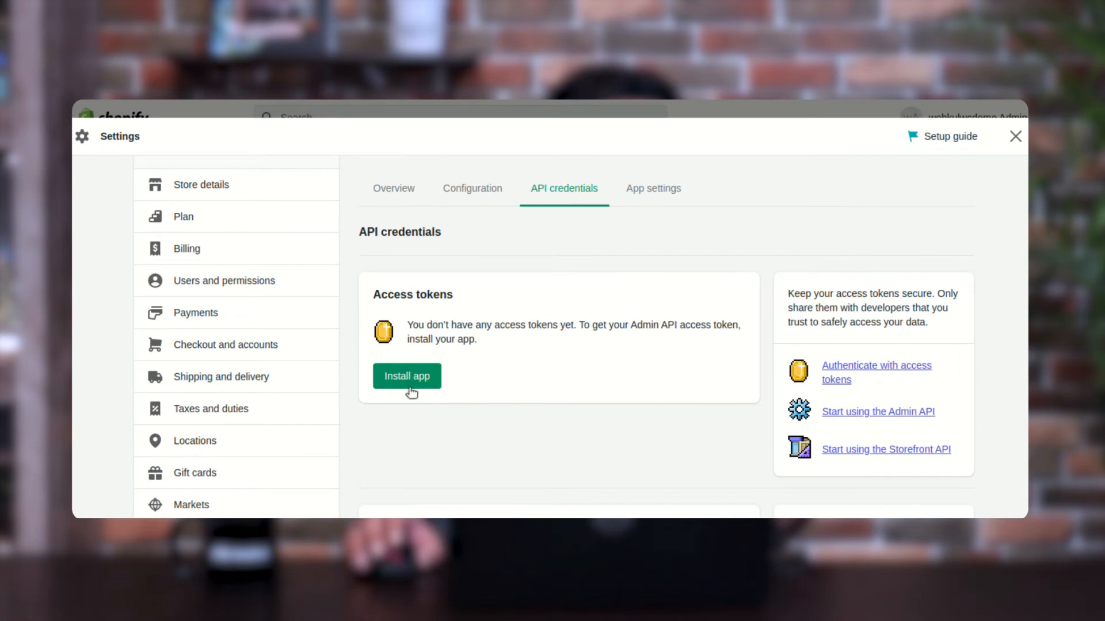
pyautogui.scroll(2, 575, 377)
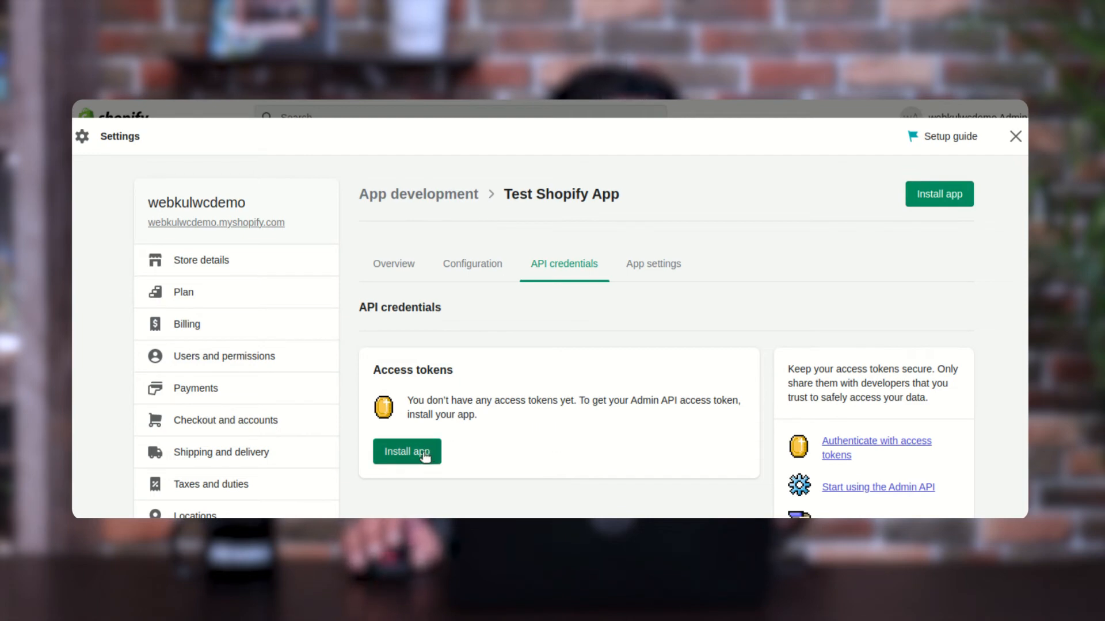
pyautogui.click(939, 198)
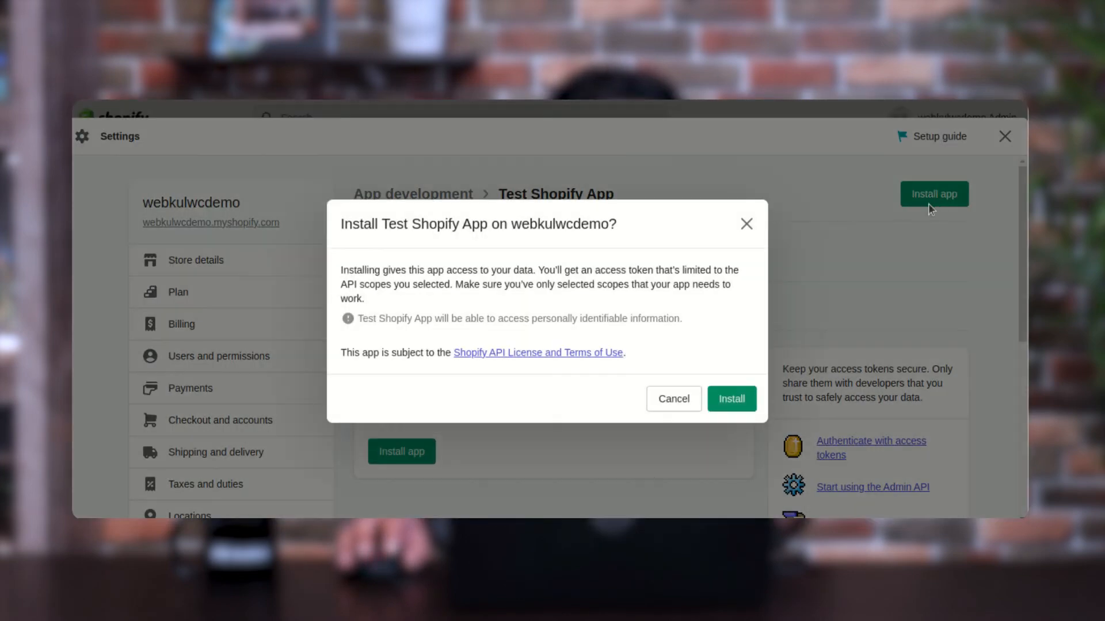
pyautogui.click(732, 405)
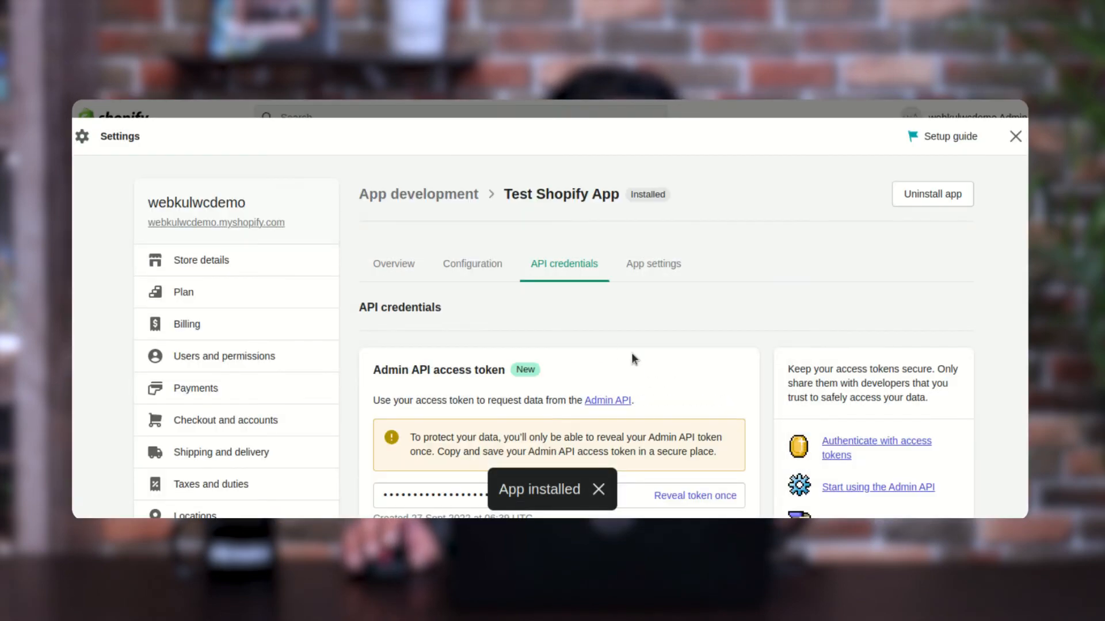
# Reveal the app's one-time Admin API access token and select the whole token
pyautogui.scroll(-1, 599, 347)
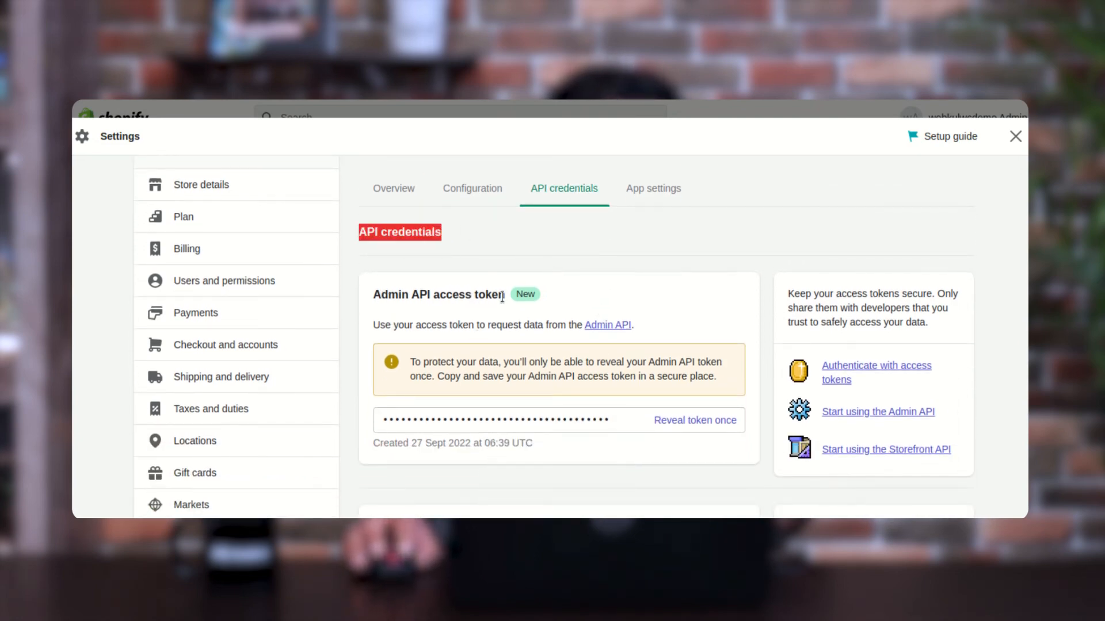
pyautogui.scroll(-1, 503, 374)
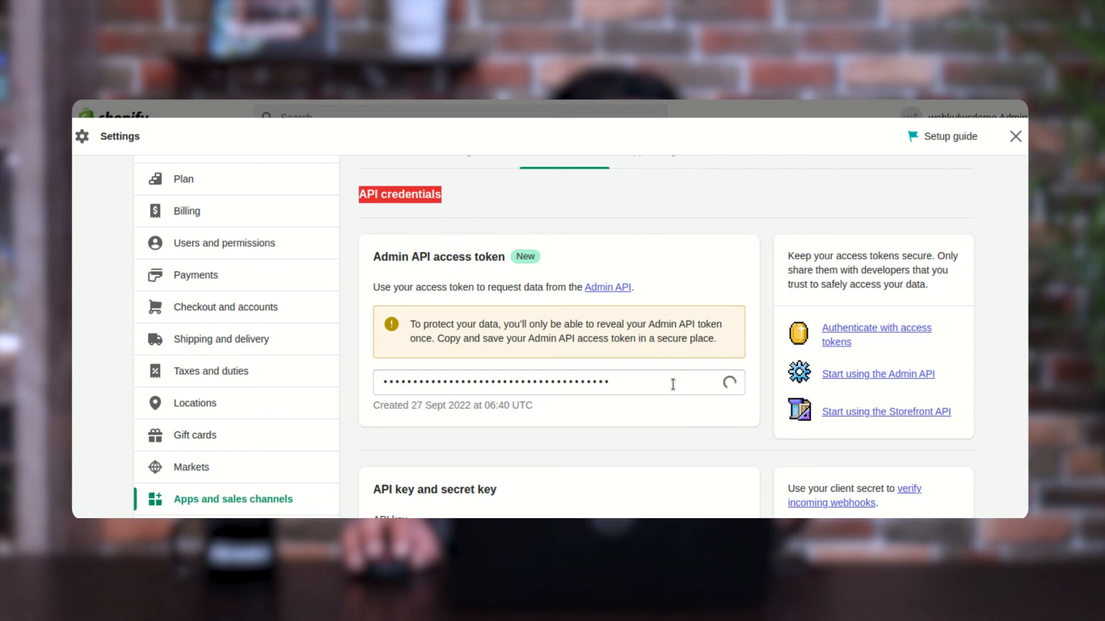
pyautogui.moveTo(632, 389); pyautogui.dragTo(397, 374)
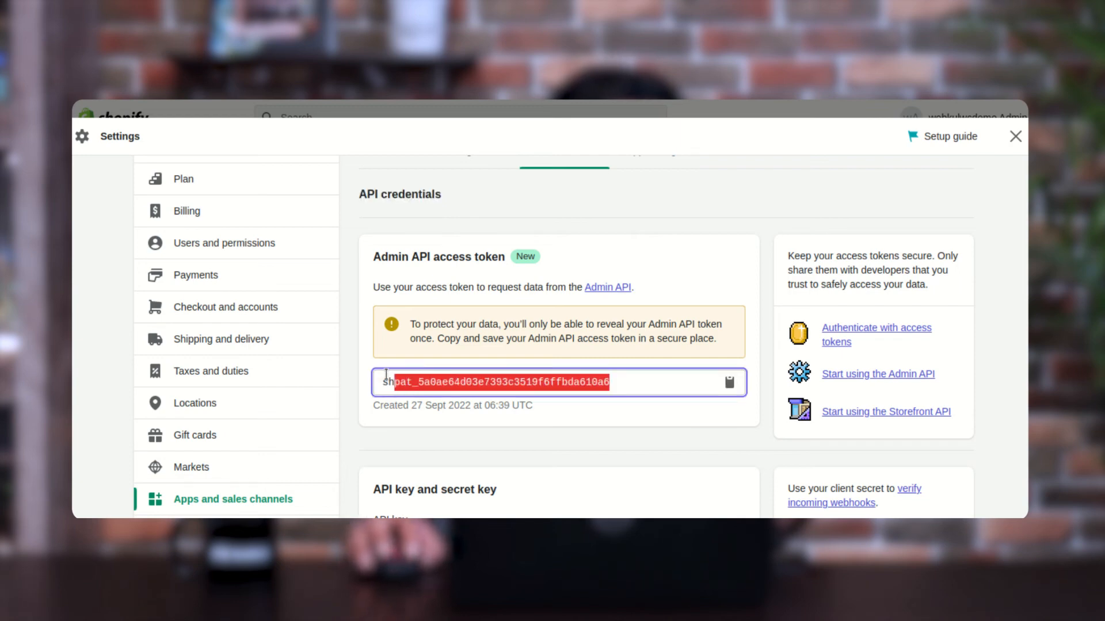
pyautogui.scroll(-2, 466, 397)
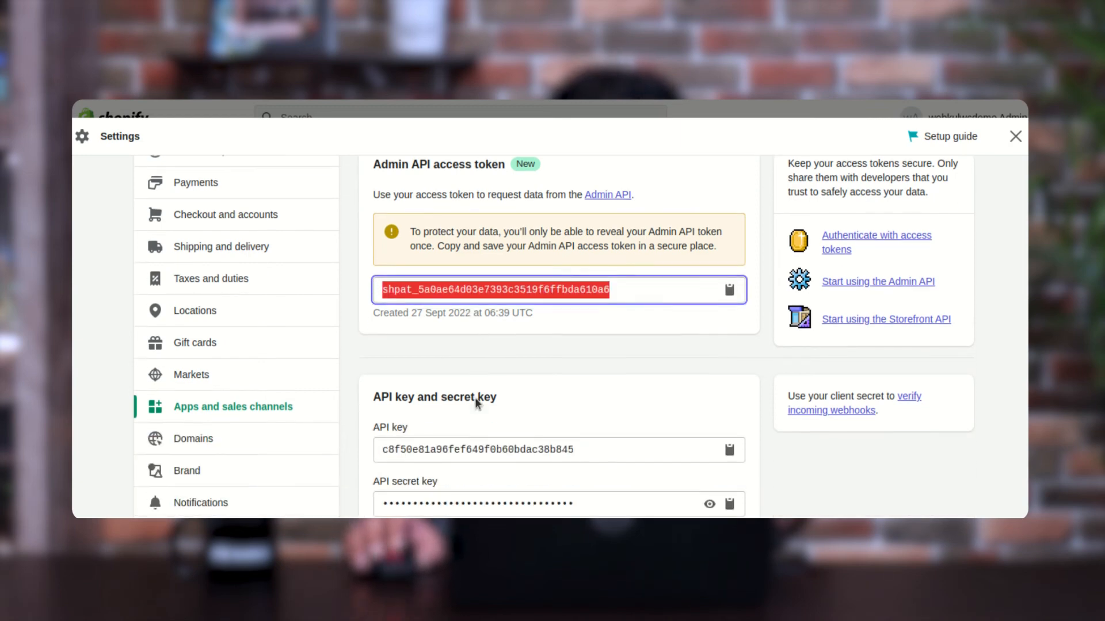